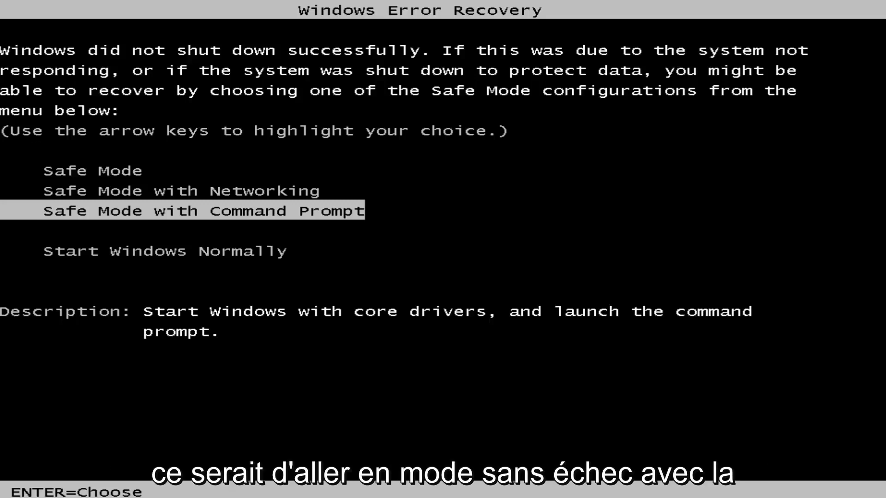
Boot Windows in Safe Mode with Networking from the Windows Error Recovery menu.
{"action": "key", "text": "Up"}
{"action": "key", "text": "Up"}
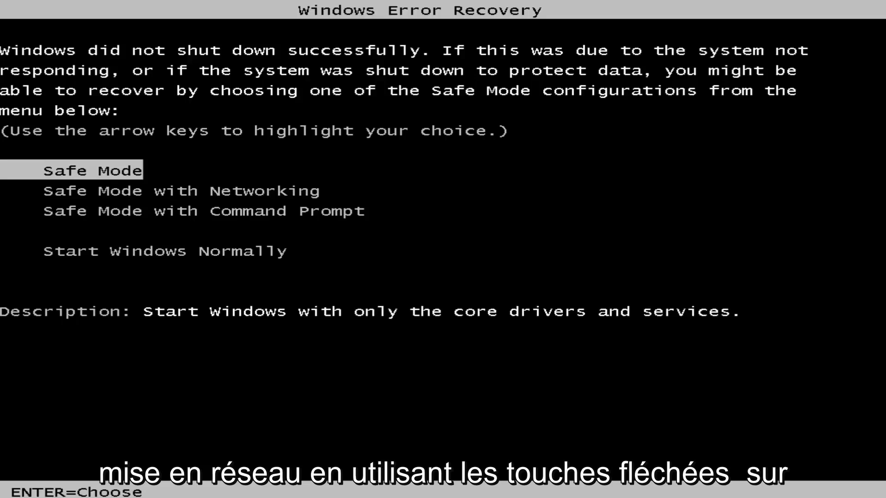
{"action": "key", "text": "Down"}
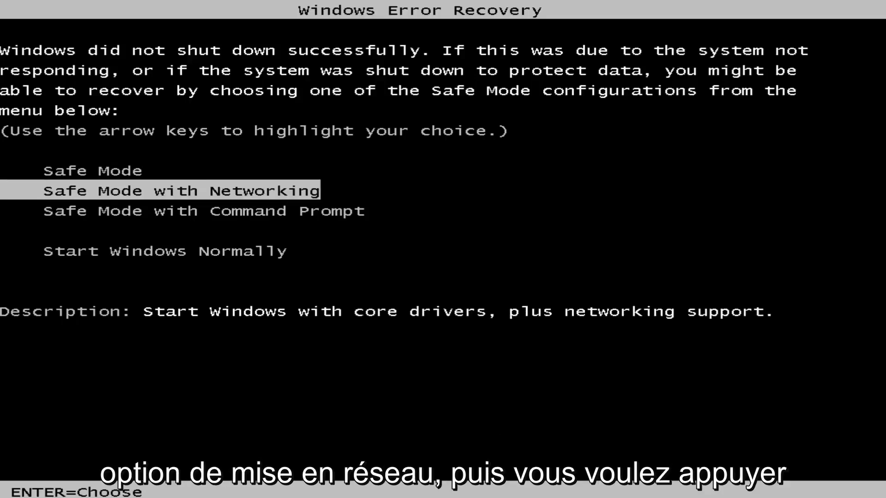
{"action": "key", "text": "Return"}
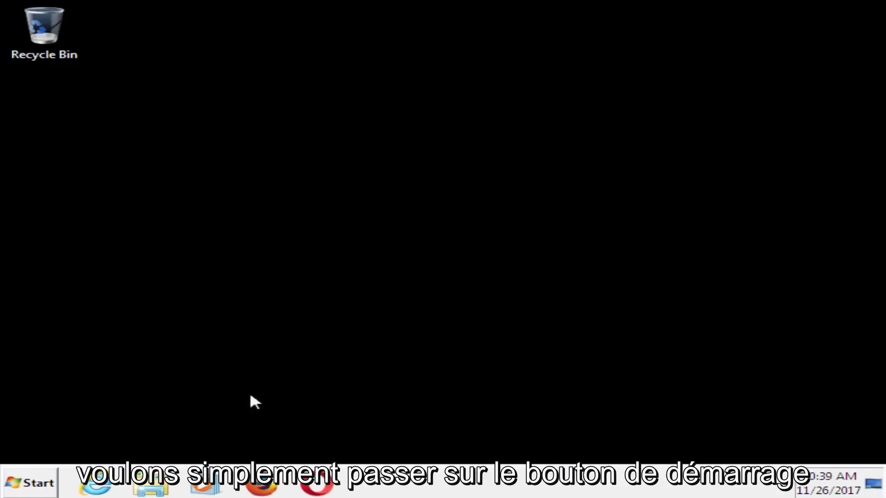
Search for regedit from the Start menu and run it as administrator.
{"action": "left_click", "coordinate": [22, 485]}
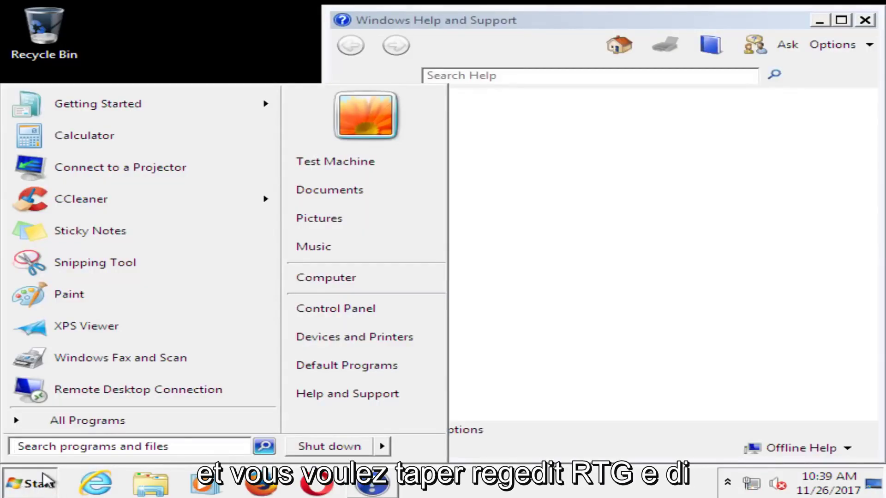
{"action": "type", "text": "reg"}
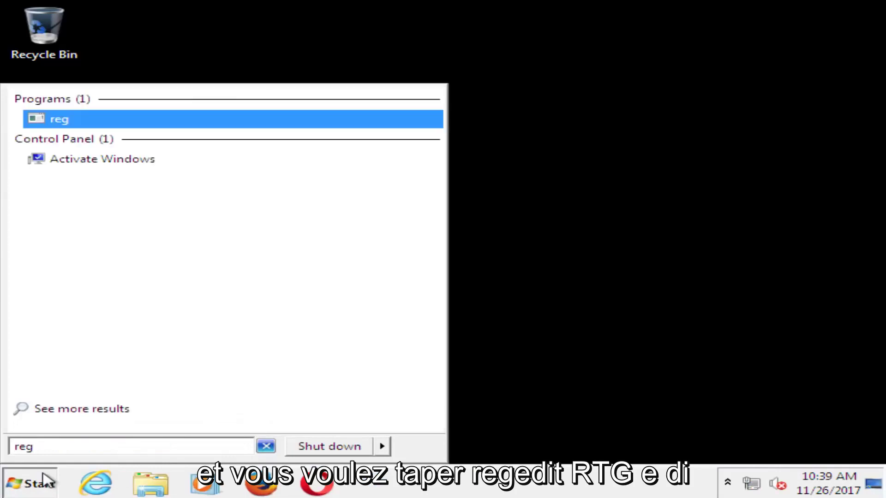
{"action": "type", "text": "edit"}
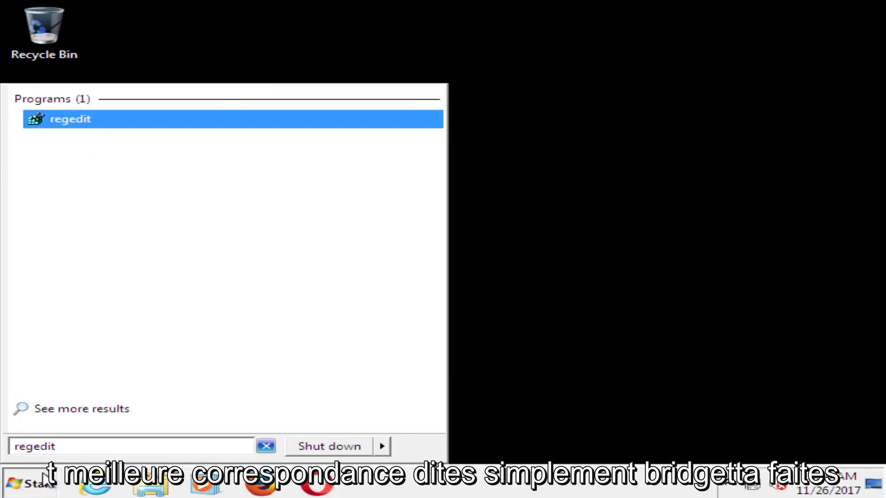
{"action": "right_click", "coordinate": [60, 120]}
{"action": "left_click", "coordinate": [95, 143]}
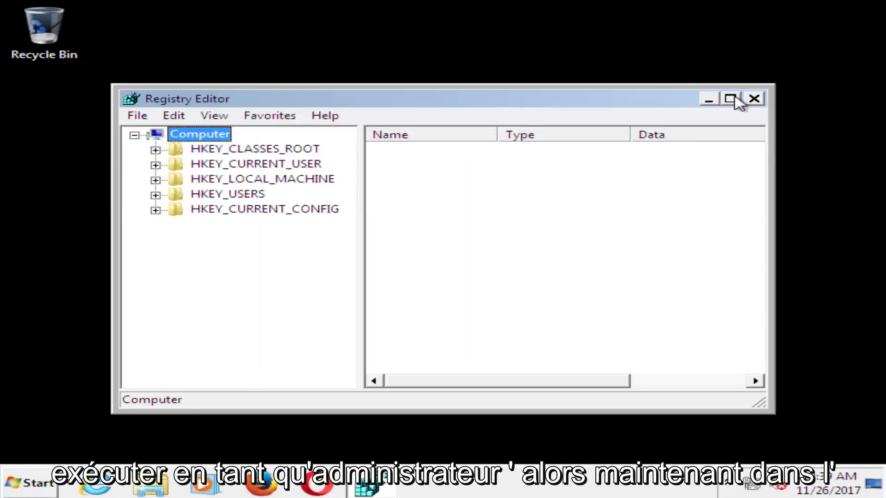
Maximize Registry Editor and expand HKEY_LOCAL_MACHINE\SOFTWARE, widening the key tree pane.
{"action": "left_click", "coordinate": [731, 99]}
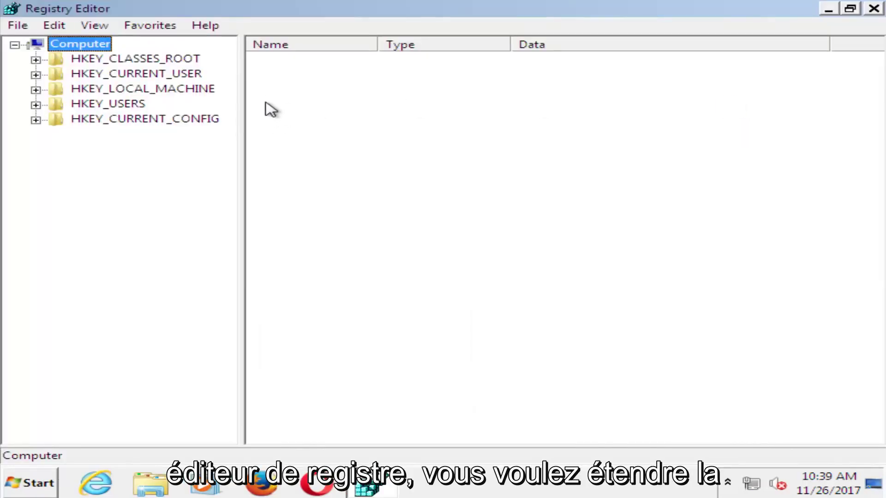
{"action": "left_click", "coordinate": [87, 90]}
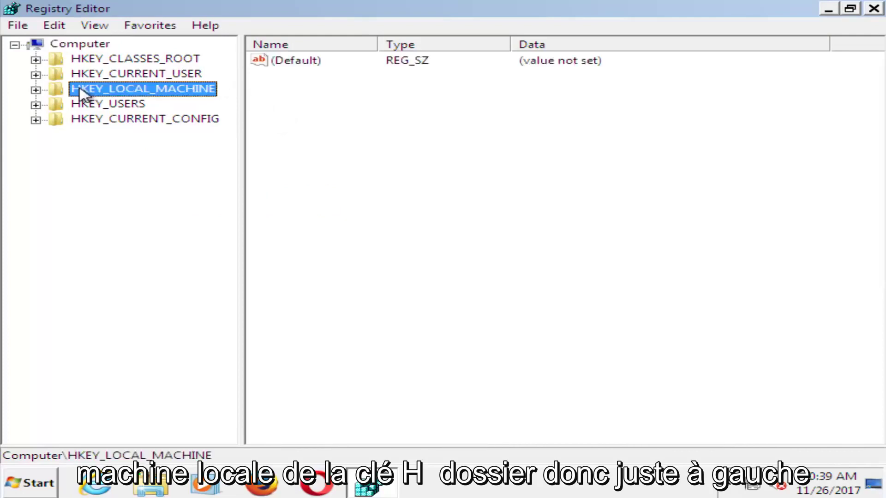
{"action": "left_click", "coordinate": [35, 90]}
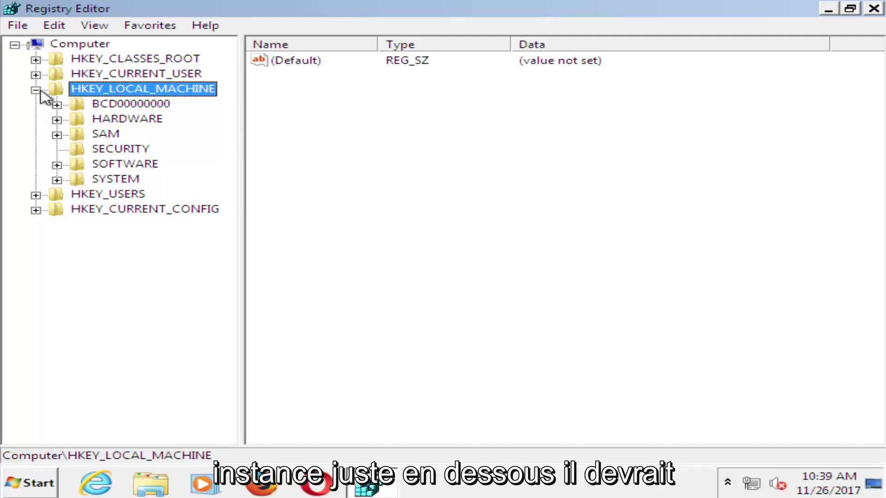
{"action": "left_click", "coordinate": [57, 165]}
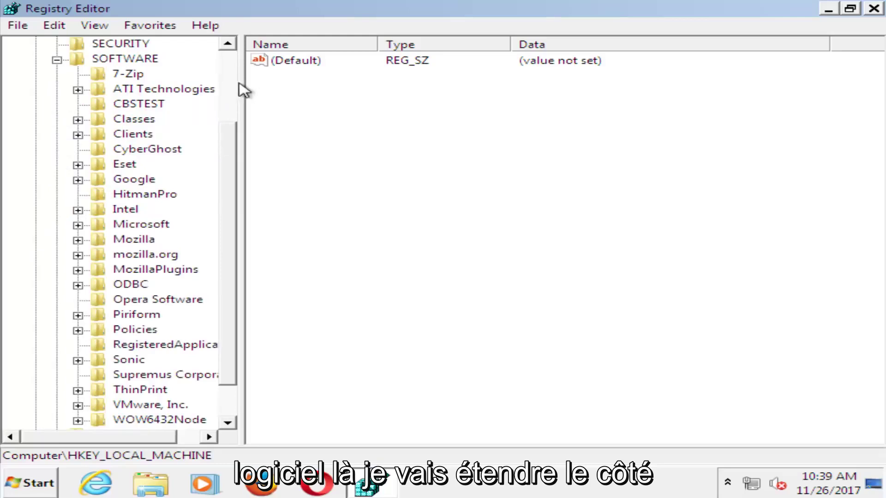
{"action": "left_click_drag", "start_coordinate": [243, 82], "coordinate": [314, 81]}
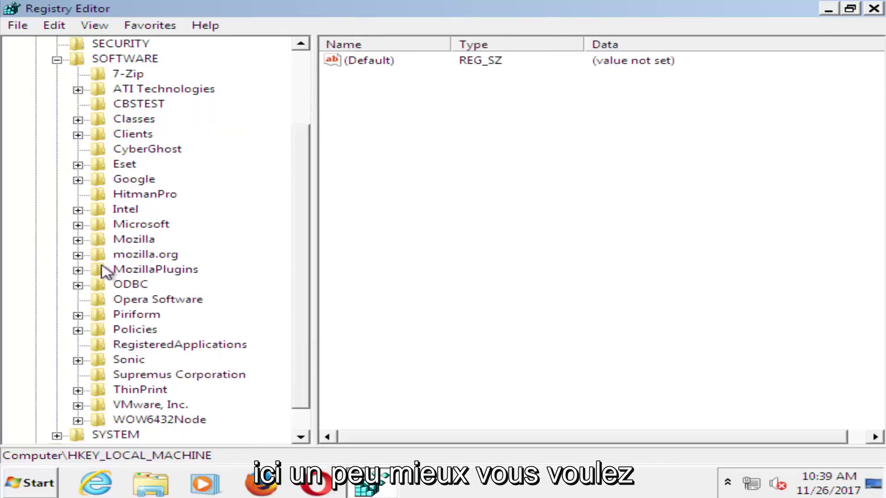
{"action": "scroll", "coordinate": [85, 271], "scroll_direction": "down", "scroll_amount": 1}
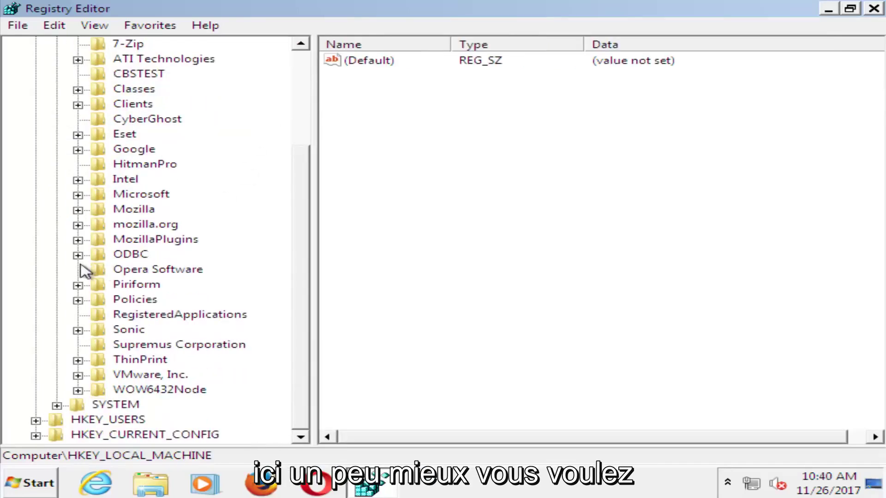
Expand Microsoft\Windows NT\CurrentVersion\ProfileList to list its five profile subkeys.
{"action": "left_click", "coordinate": [77, 195]}
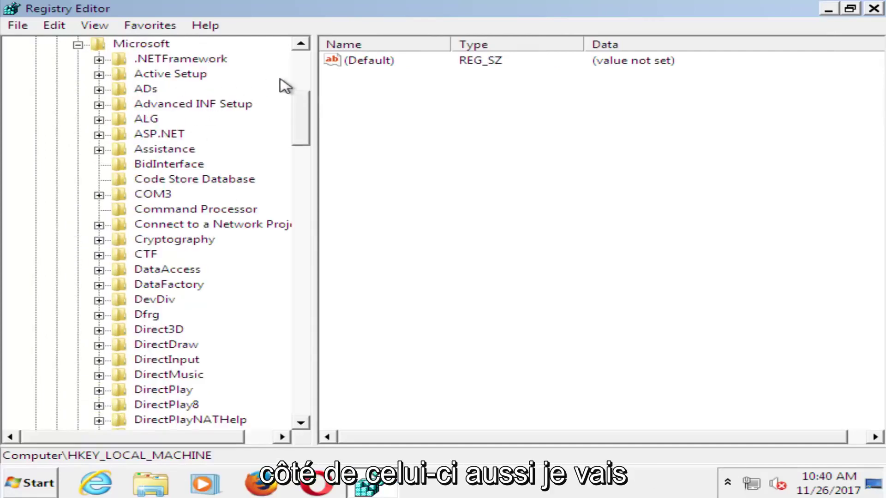
{"action": "left_click_drag", "start_coordinate": [314, 69], "coordinate": [384, 88]}
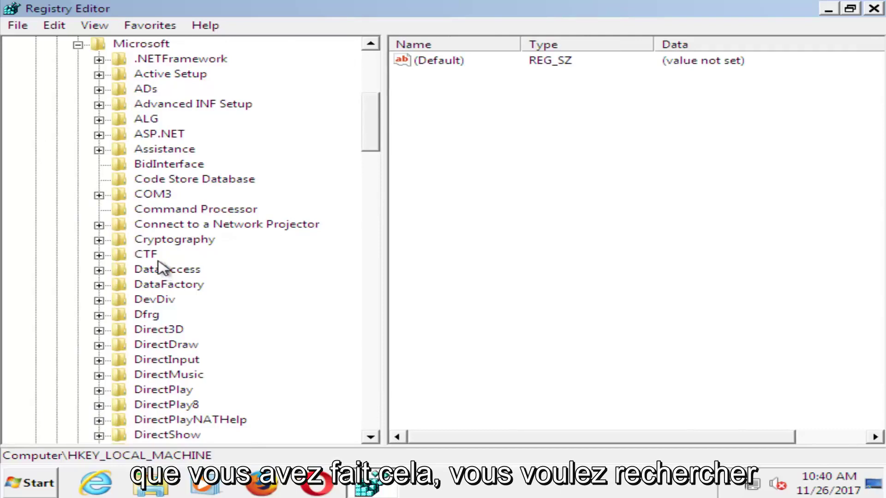
{"action": "left_click_drag", "start_coordinate": [376, 118], "coordinate": [380, 358]}
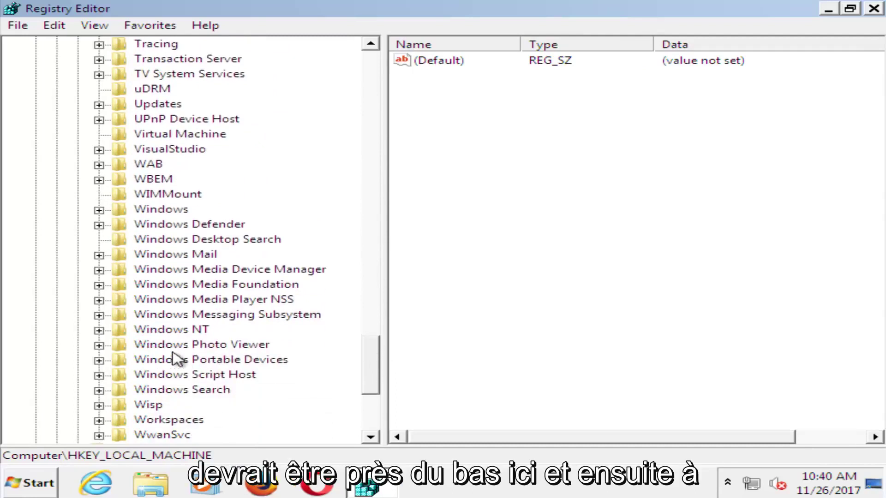
{"action": "left_click", "coordinate": [146, 330]}
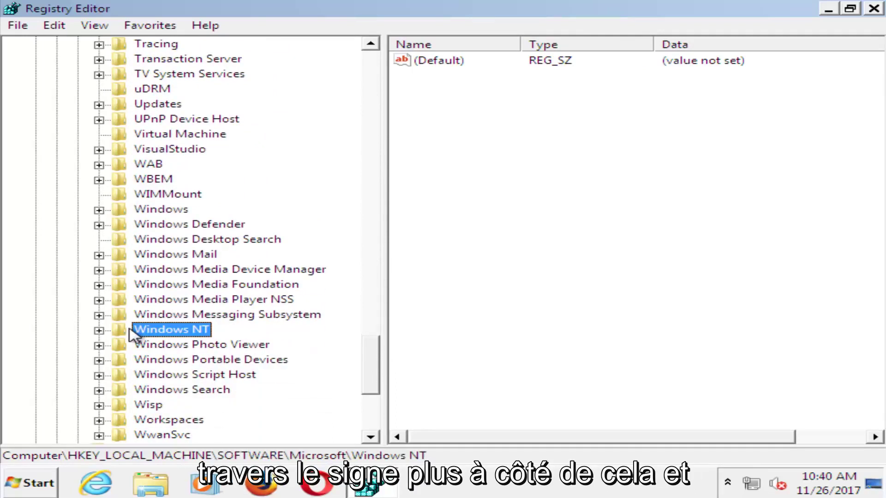
{"action": "left_click", "coordinate": [99, 331]}
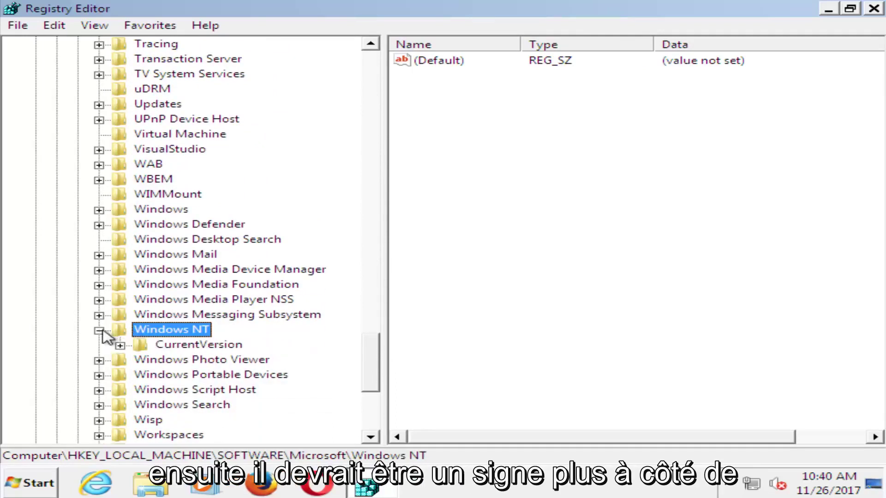
{"action": "left_click", "coordinate": [120, 346]}
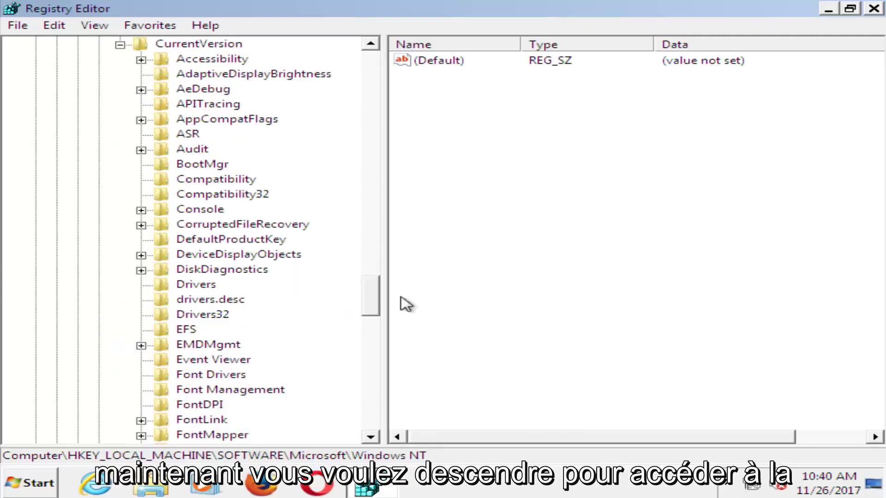
{"action": "scroll", "coordinate": [406, 305], "scroll_direction": "down", "scroll_amount": 11}
{"action": "left_click", "coordinate": [205, 375]}
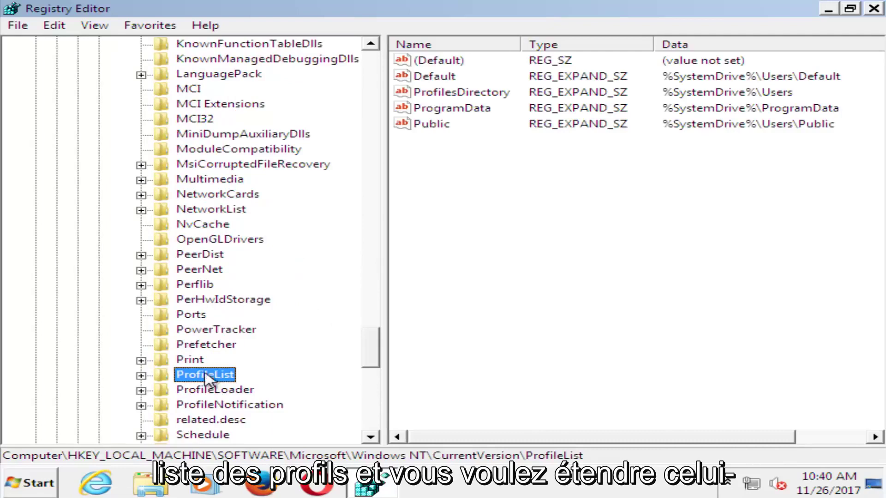
{"action": "left_click", "coordinate": [141, 375]}
{"action": "scroll", "coordinate": [145, 383], "scroll_direction": "down", "scroll_amount": 1}
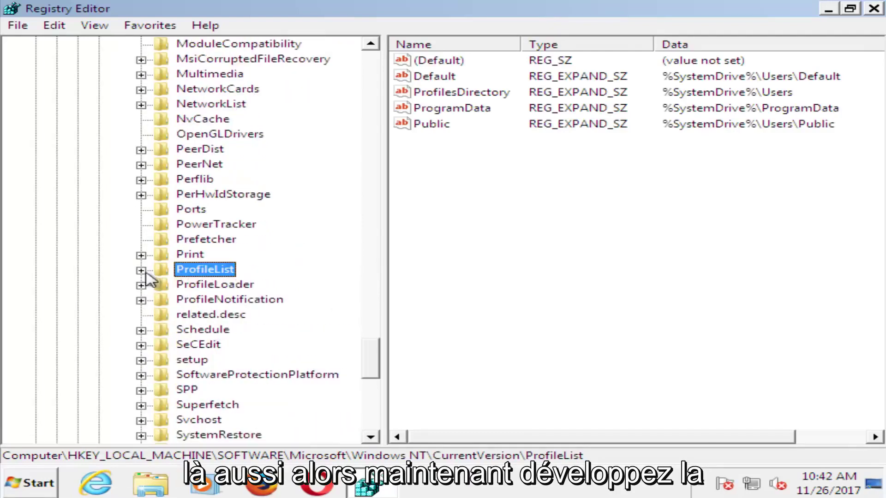
{"action": "left_click", "coordinate": [141, 271]}
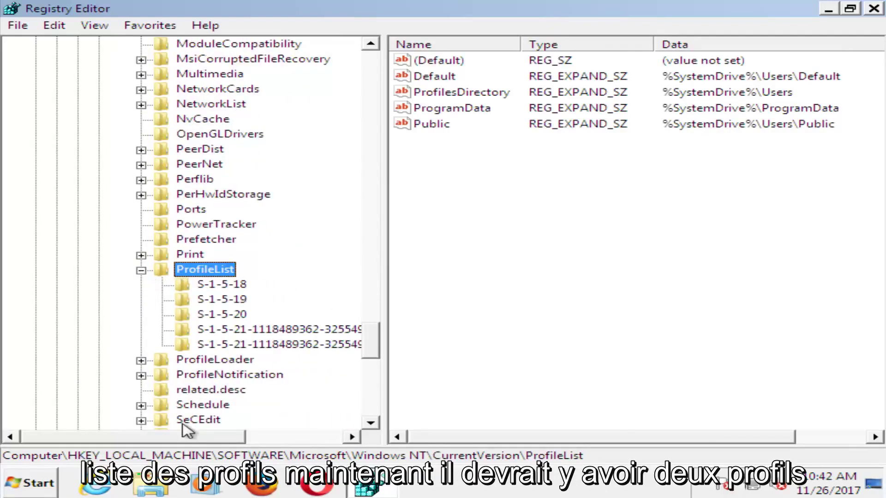
Rename the user's S-1-5-21 SID key by appending .ba to its name.
{"action": "left_click_drag", "start_coordinate": [189, 436], "coordinate": [277, 438]}
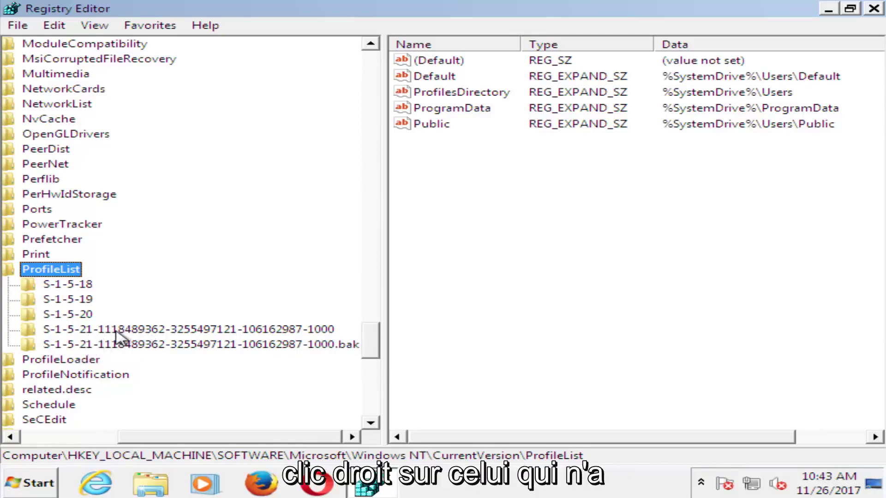
{"action": "left_click", "coordinate": [98, 331]}
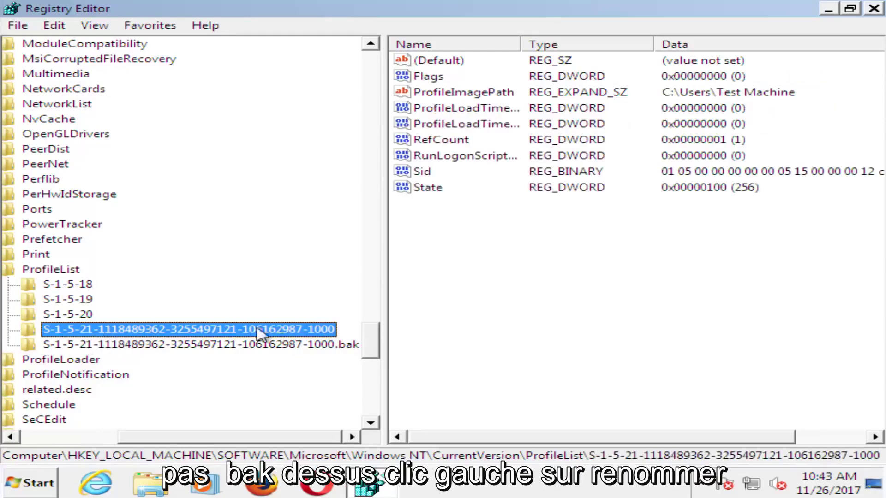
{"action": "right_click", "coordinate": [190, 329]}
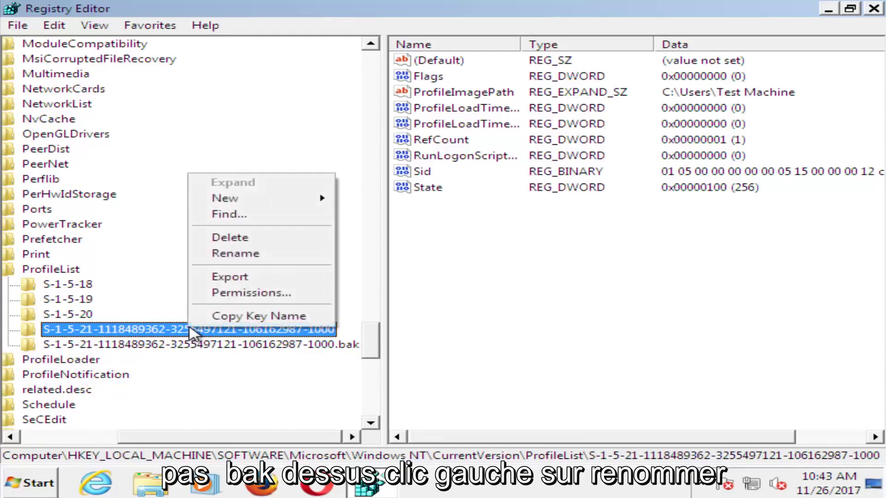
{"action": "left_click", "coordinate": [245, 255]}
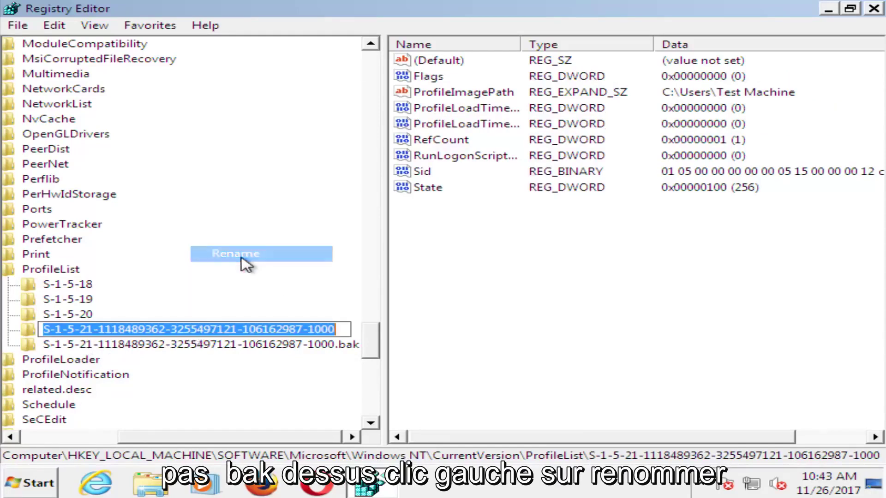
{"action": "left_click", "coordinate": [333, 331]}
{"action": "type", "text": ".ba"}
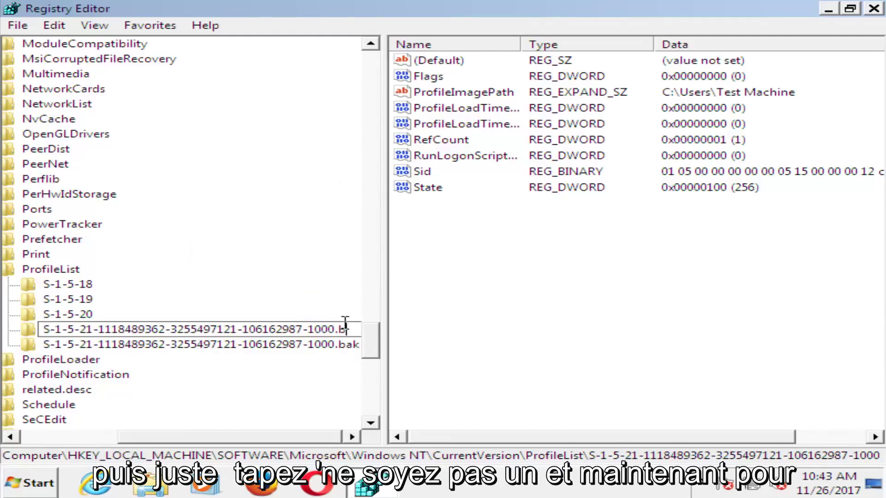
{"action": "key", "text": "Return"}
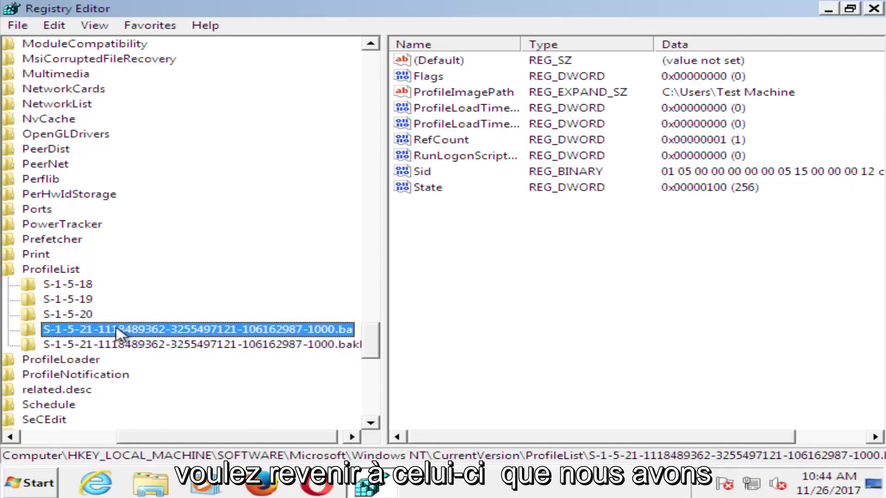
Strip the suffix from the other SID key's name so it takes the plain SID name.
{"action": "key", "text": "F2"}
{"action": "left_click_drag", "start_coordinate": [332, 329], "coordinate": [349, 330]}
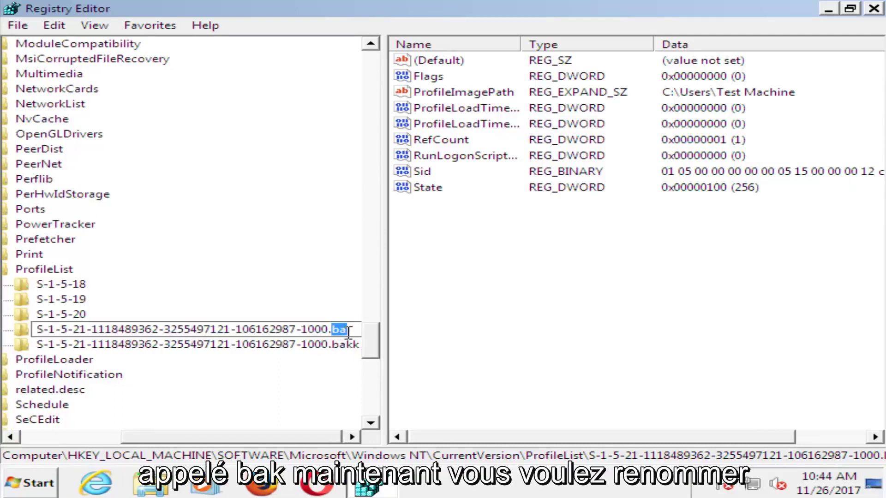
{"action": "right_click", "coordinate": [301, 329]}
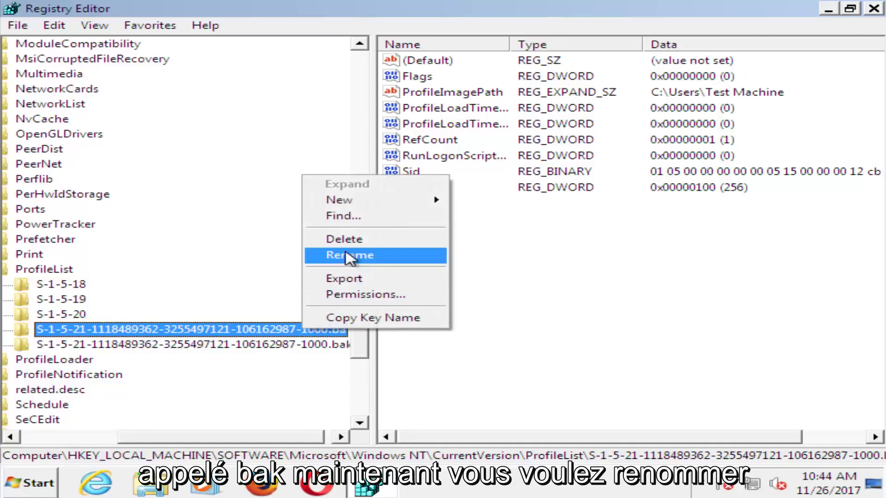
{"action": "left_click", "coordinate": [348, 255]}
{"action": "left_click", "coordinate": [336, 329]}
{"action": "key", "text": "BackSpace"}
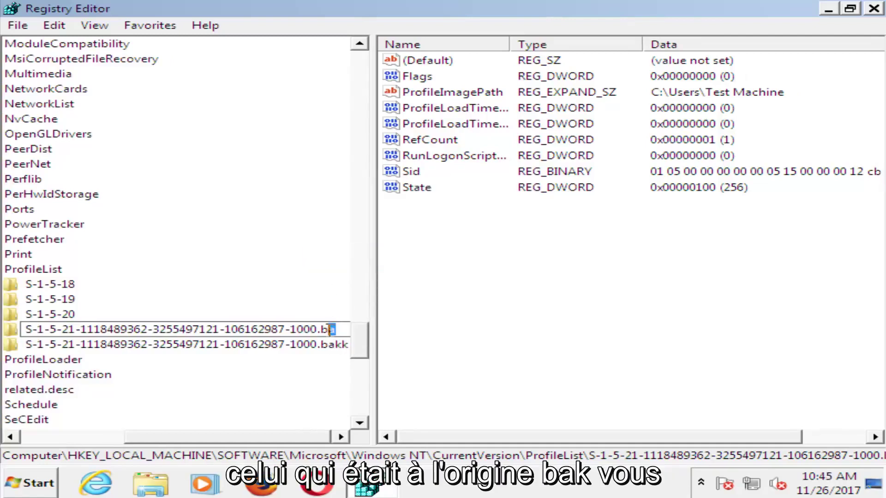
{"action": "key", "text": "BackSpace"}
{"action": "key", "text": "BackSpace"}
{"action": "key", "text": "Return"}
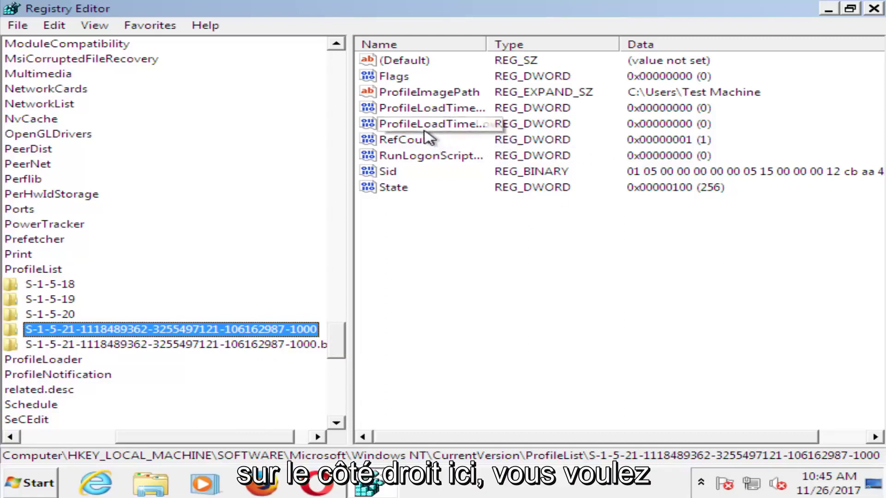
Change the SID key's RefCount value from 1 to 0.
{"action": "double_click", "coordinate": [406, 139]}
{"action": "left_click", "coordinate": [99, 161]}
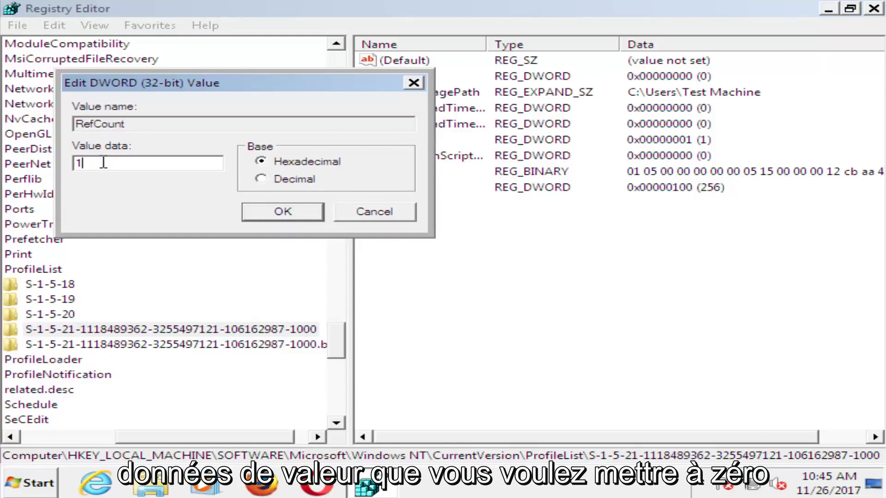
{"action": "left_click_drag", "start_coordinate": [104, 162], "coordinate": [59, 164]}
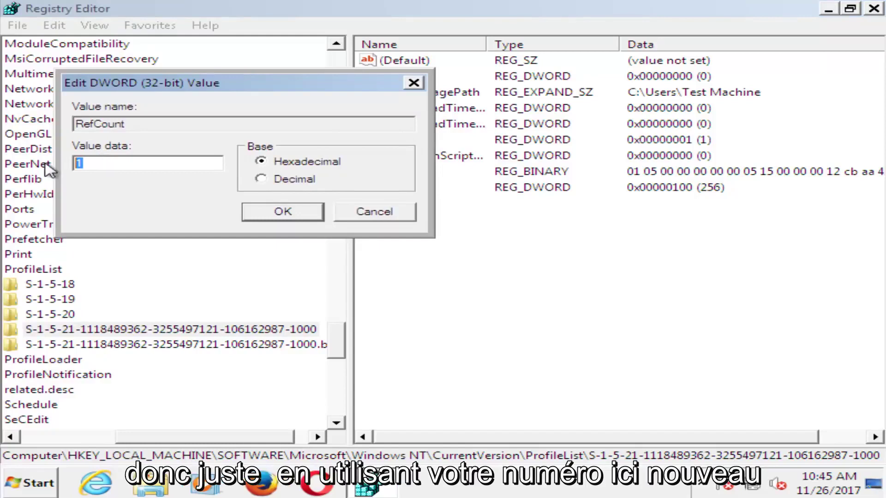
{"action": "type", "text": "0"}
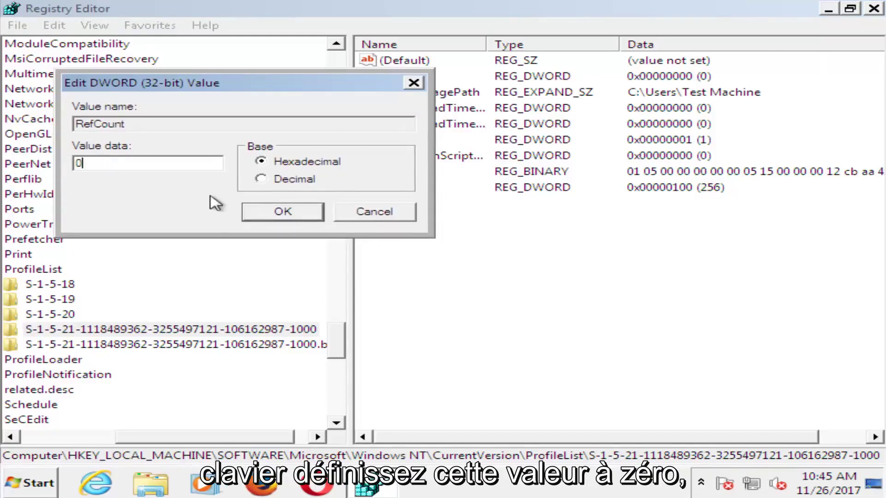
{"action": "left_click", "coordinate": [283, 217]}
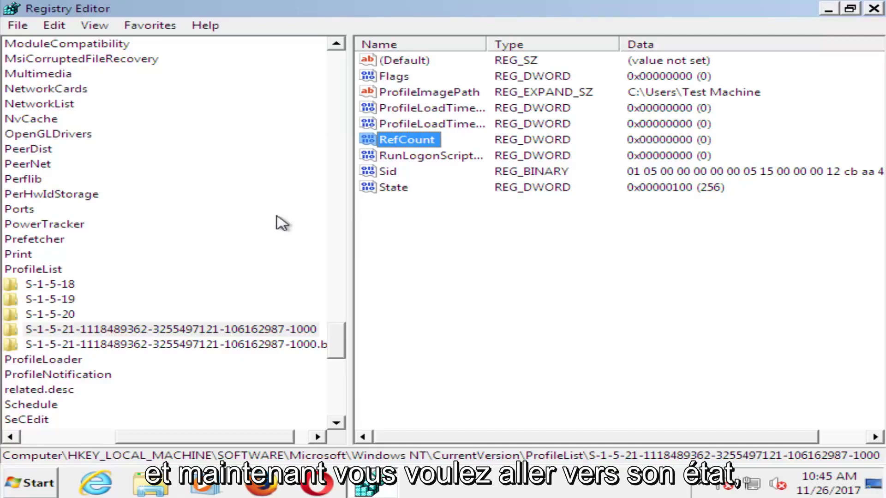
Set the SID key's State value to 0.
{"action": "double_click", "coordinate": [388, 188]}
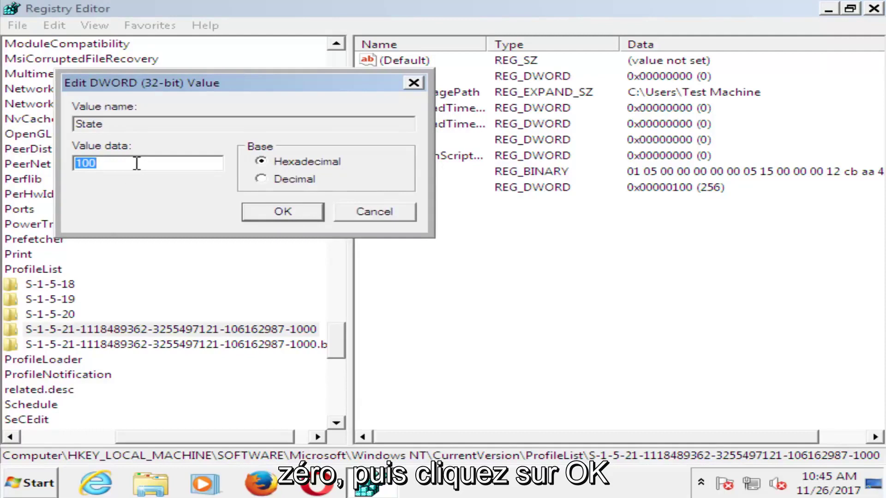
{"action": "type", "text": "0"}
{"action": "left_click", "coordinate": [273, 215]}
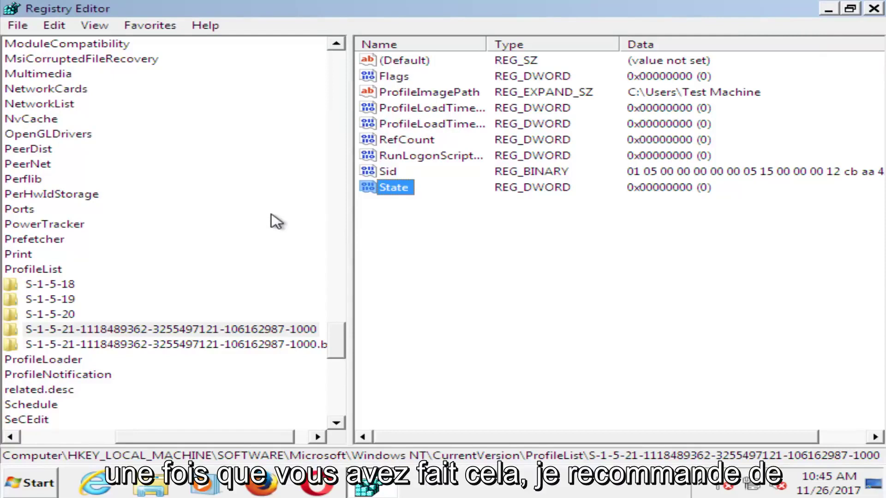
Close Registry Editor and restart the computer from the Start menu.
{"action": "left_click", "coordinate": [877, 10]}
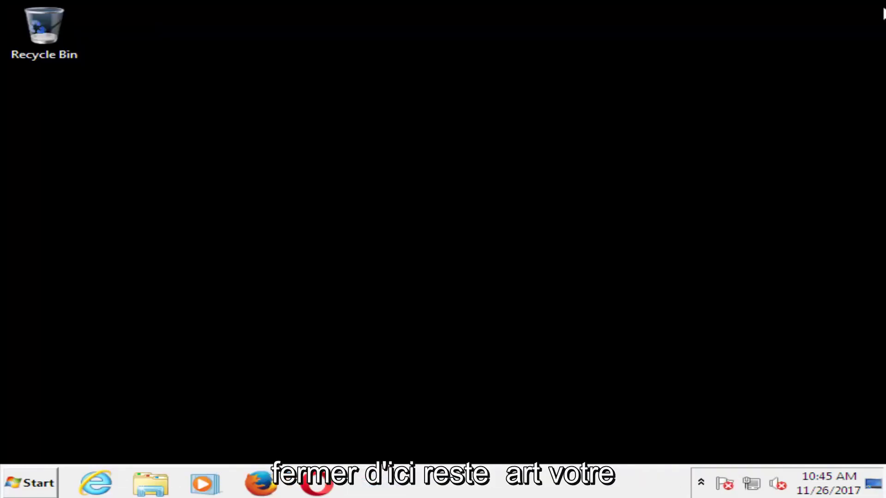
{"action": "left_click", "coordinate": [25, 482]}
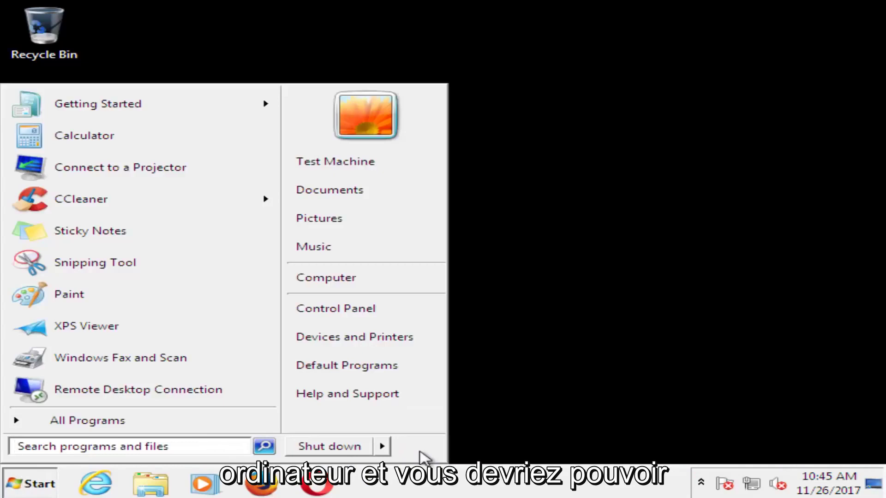
{"action": "left_click", "coordinate": [383, 447]}
{"action": "left_click", "coordinate": [417, 447]}
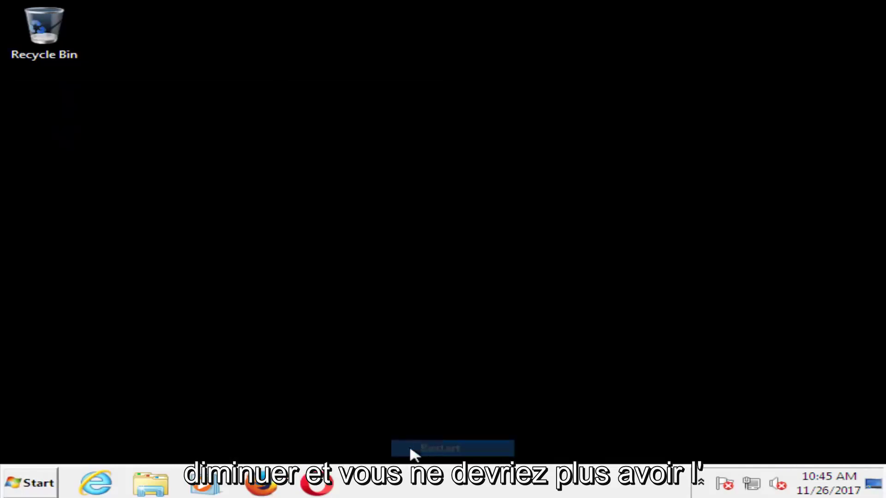